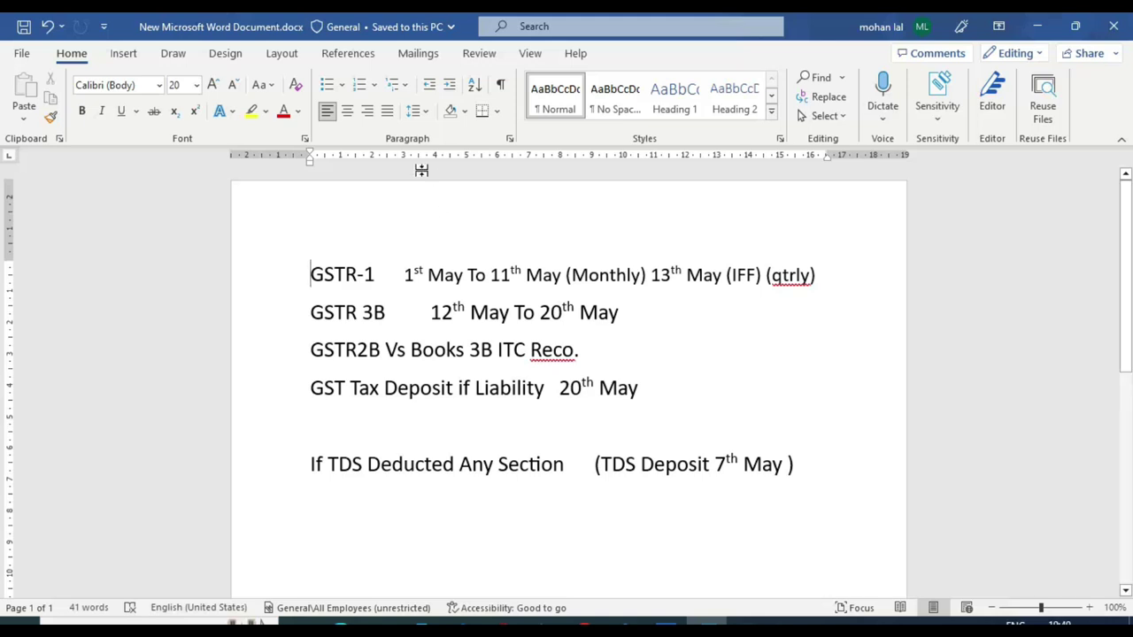
- Highlight the GSTR-1 due-date line in the document and add an extra space before "(qtrly)"
{"action": "left_click_drag", "start_coordinate": [309, 274], "coordinate": [822, 277]}
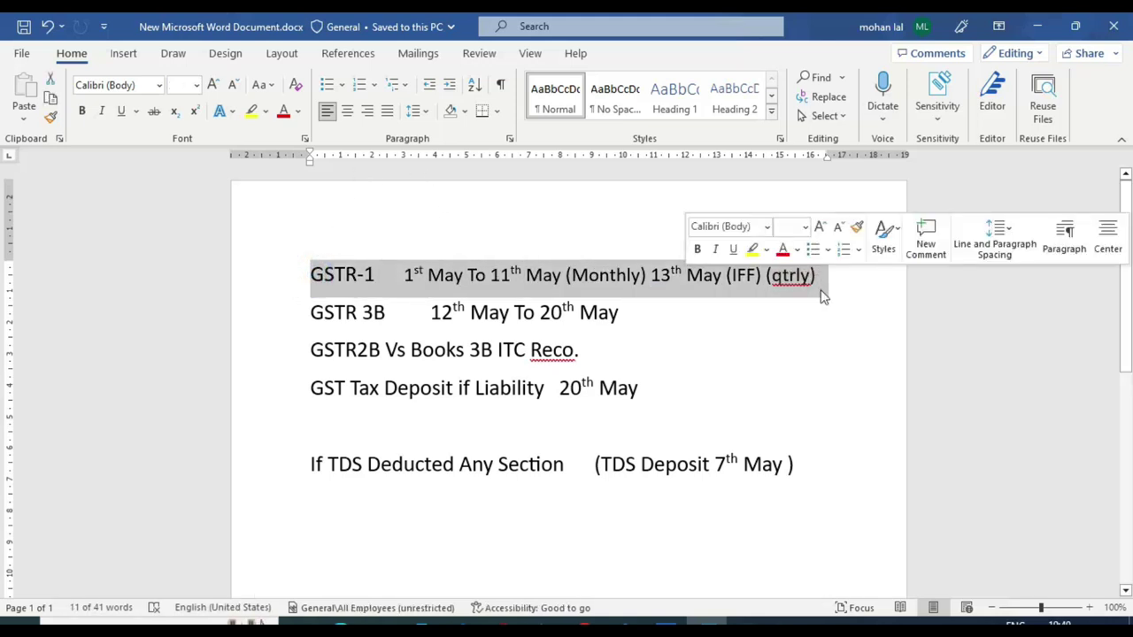
{"action": "left_click", "coordinate": [767, 277]}
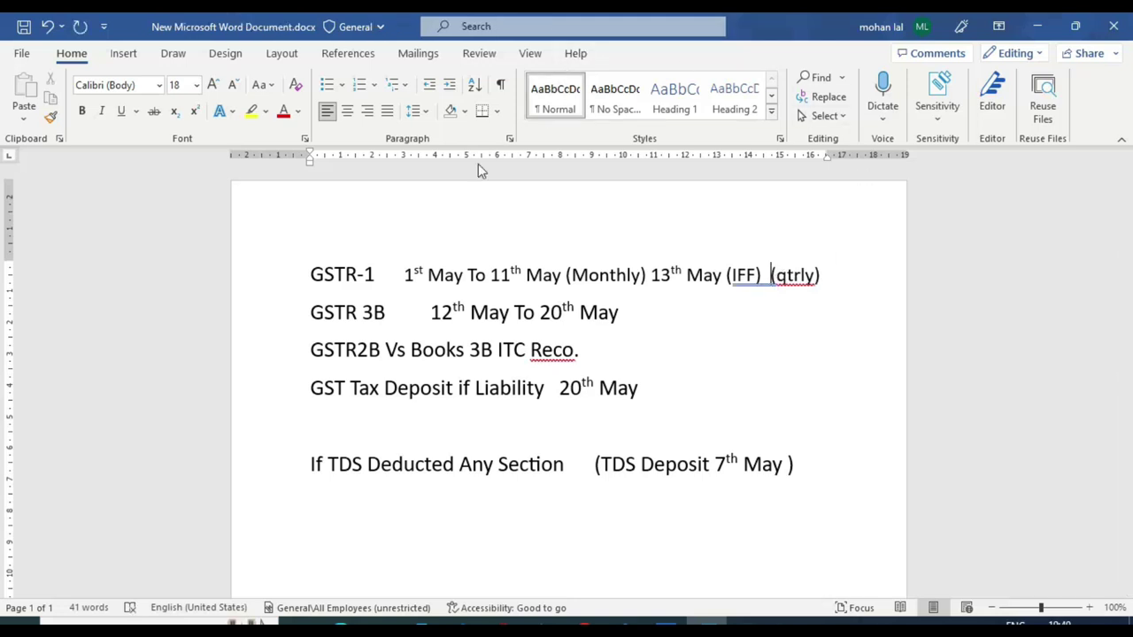
- Highlight the GSTR-1 dates "1st May To 11th May", check the GSTR-1 report in TallyPrime, and return to Word
{"action": "left_click_drag", "start_coordinate": [405, 274], "coordinate": [561, 278]}
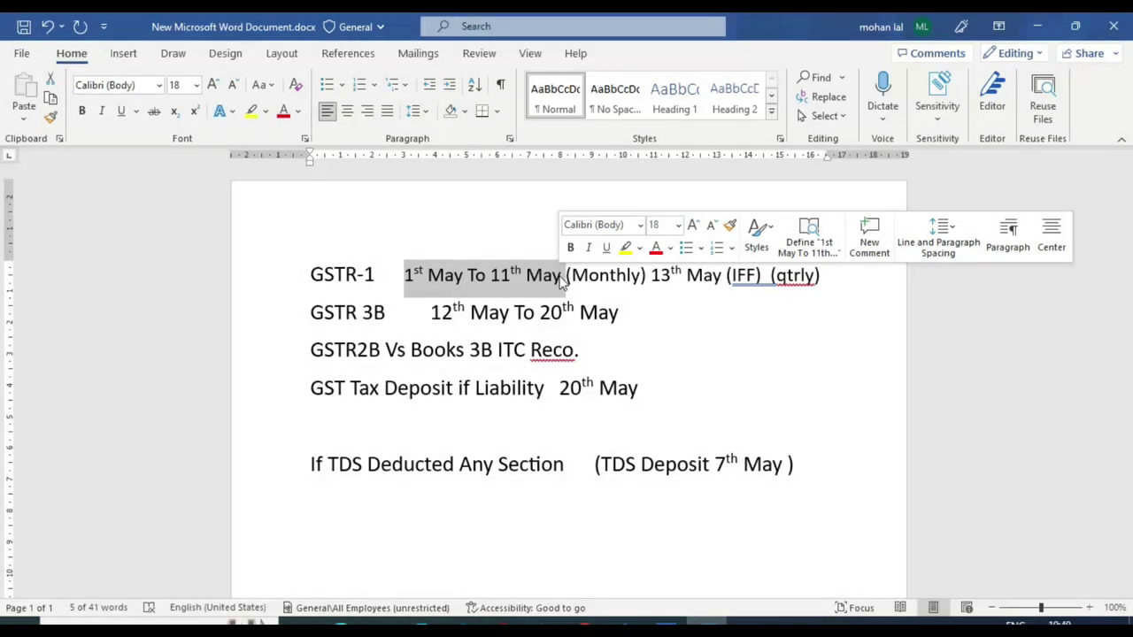
{"action": "key", "text": "alt+Tab"}
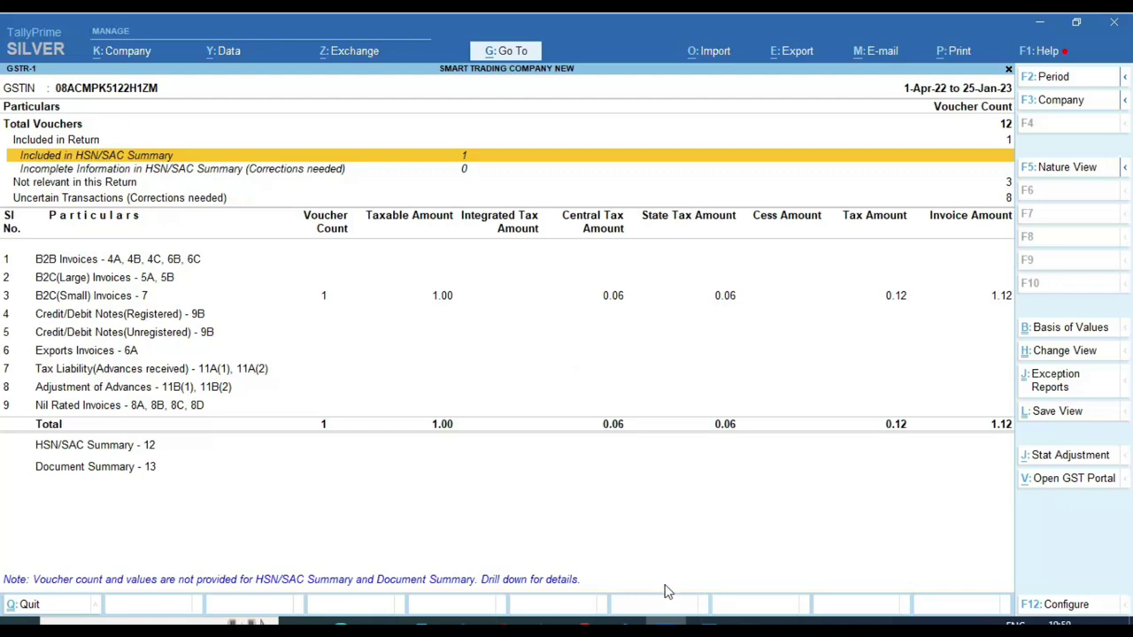
{"action": "left_click", "coordinate": [717, 626]}
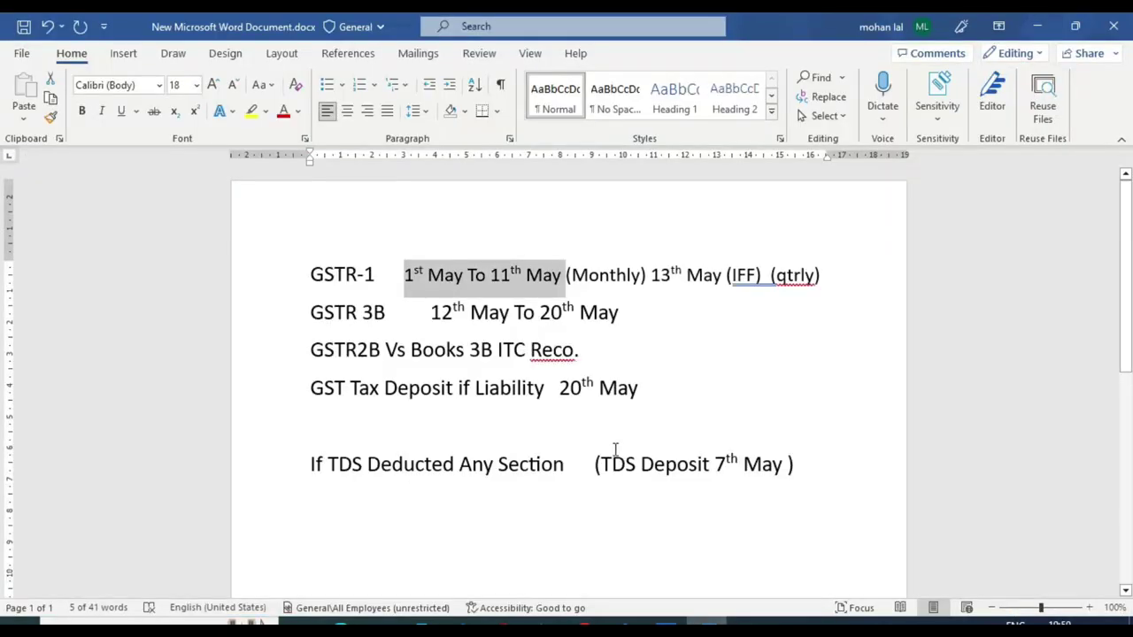
- Highlight the GSTR-1 line's parts in turn: the 1st May To 11th May dates, "(Monthly)" and "(IFF)"
{"action": "left_click", "coordinate": [477, 288]}
{"action": "left_click_drag", "start_coordinate": [407, 277], "coordinate": [565, 277]}
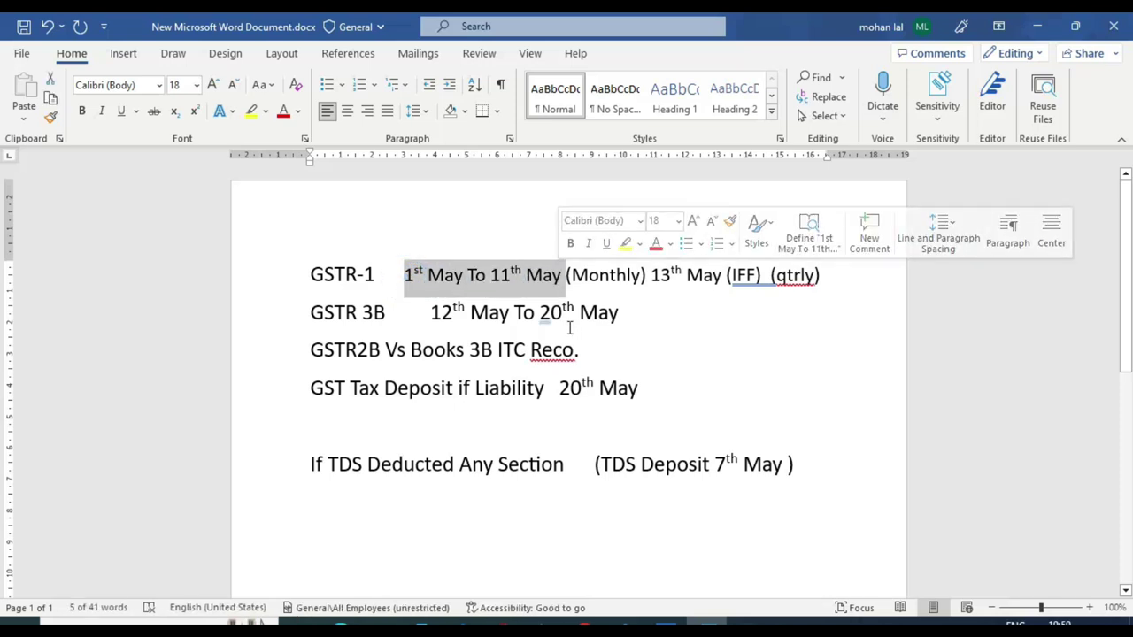
{"action": "left_click", "coordinate": [598, 293]}
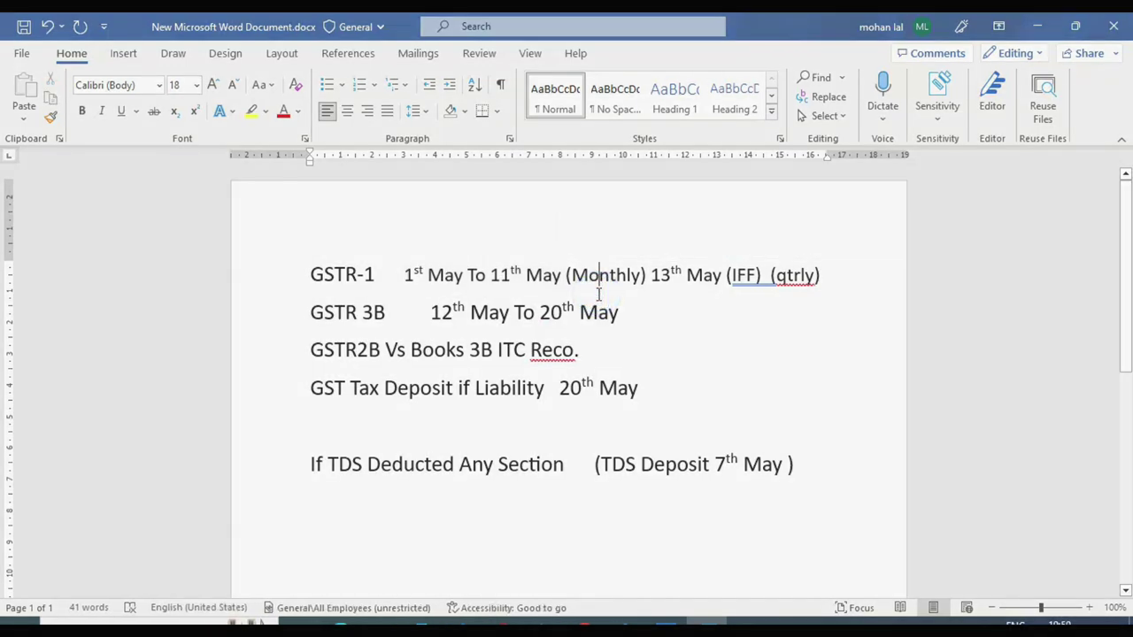
{"action": "left_click_drag", "start_coordinate": [566, 275], "coordinate": [641, 276]}
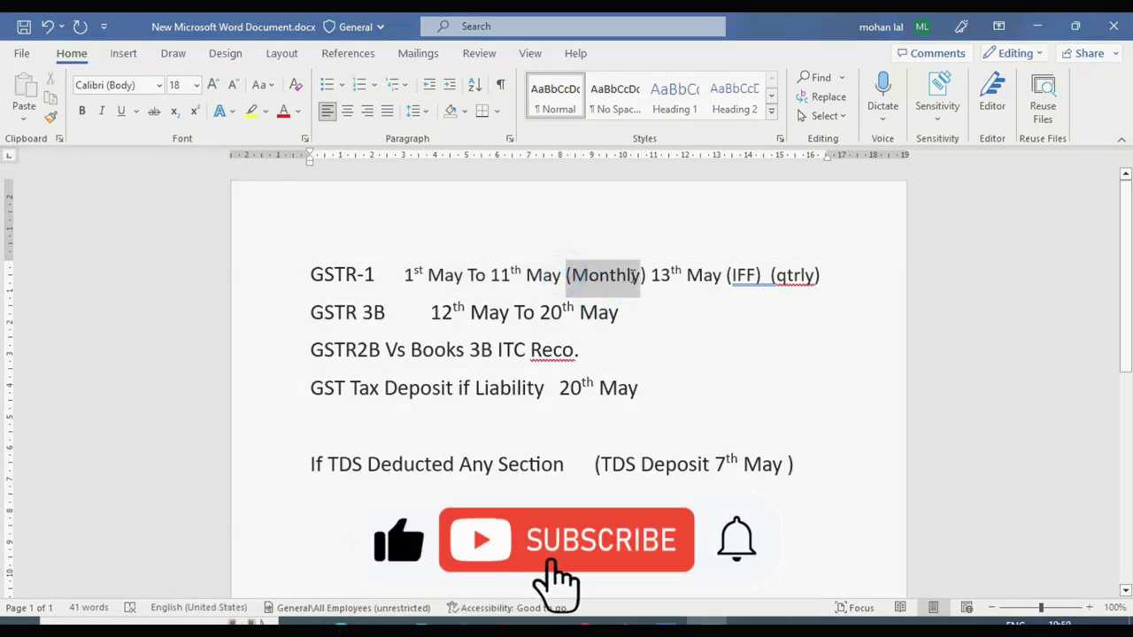
{"action": "left_click", "coordinate": [666, 353]}
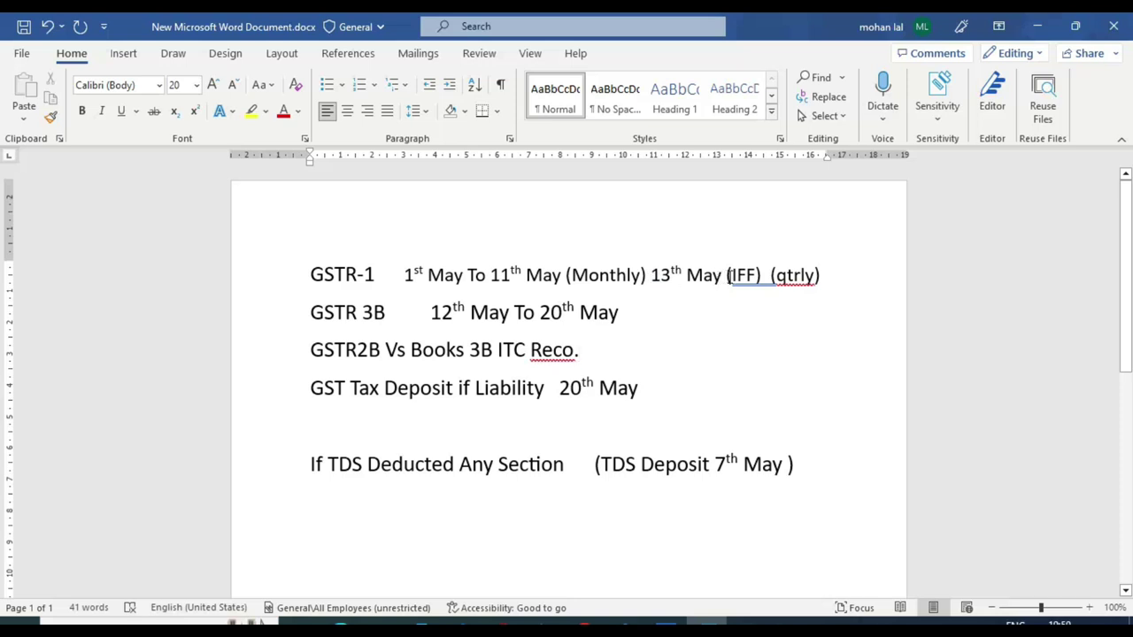
{"action": "left_click_drag", "start_coordinate": [730, 276], "coordinate": [775, 276]}
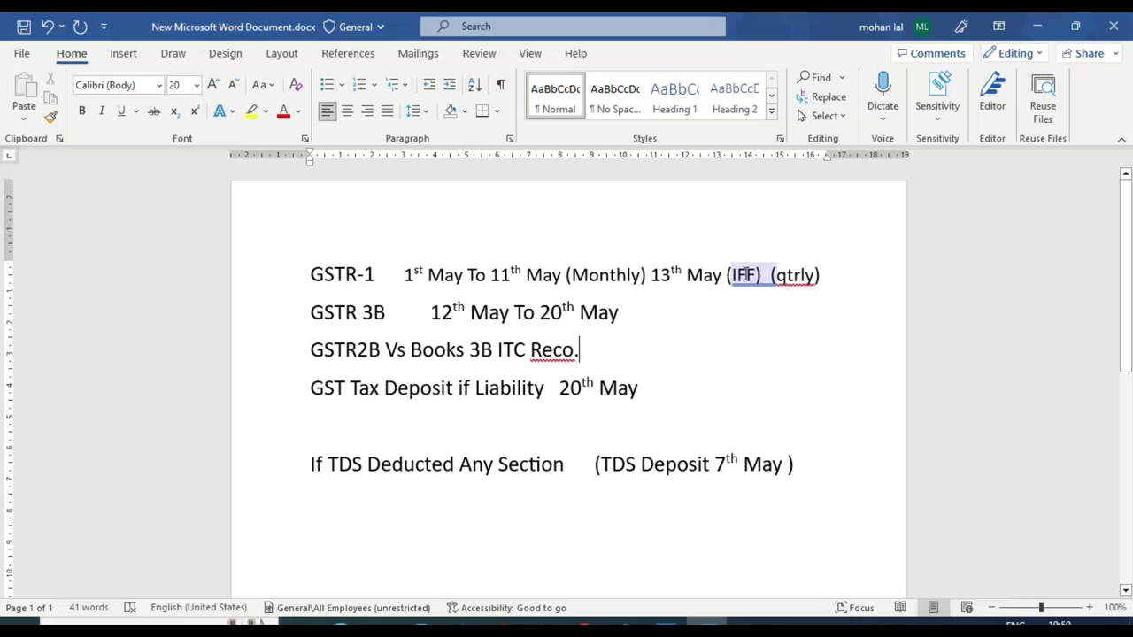
{"action": "left_click", "coordinate": [752, 276]}
{"action": "left_click_drag", "start_coordinate": [398, 276], "coordinate": [563, 278]}
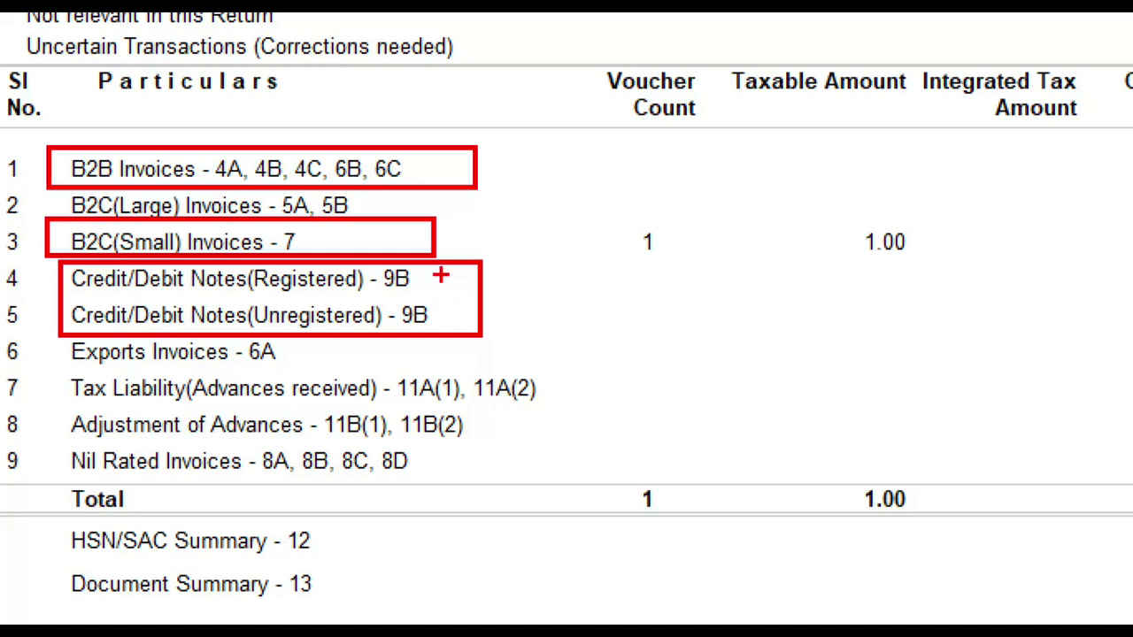
- Circle Nil Rated Invoices, HSN/SAC Summary and Document Summary on TallyPrime's GSTR-1 report, and erase the annotations
{"action": "mouse_move", "coordinate": [43, 450]}
{"action": "left_mouse_down"}
{"action": "mouse_move", "coordinate": [202, 506]}
{"action": "mouse_move", "coordinate": [576, 432]}
{"action": "mouse_move", "coordinate": [138, 429]}
{"action": "mouse_move", "coordinate": [31, 453]}
{"action": "mouse_move", "coordinate": [27, 469]}
{"action": "left_mouse_up"}
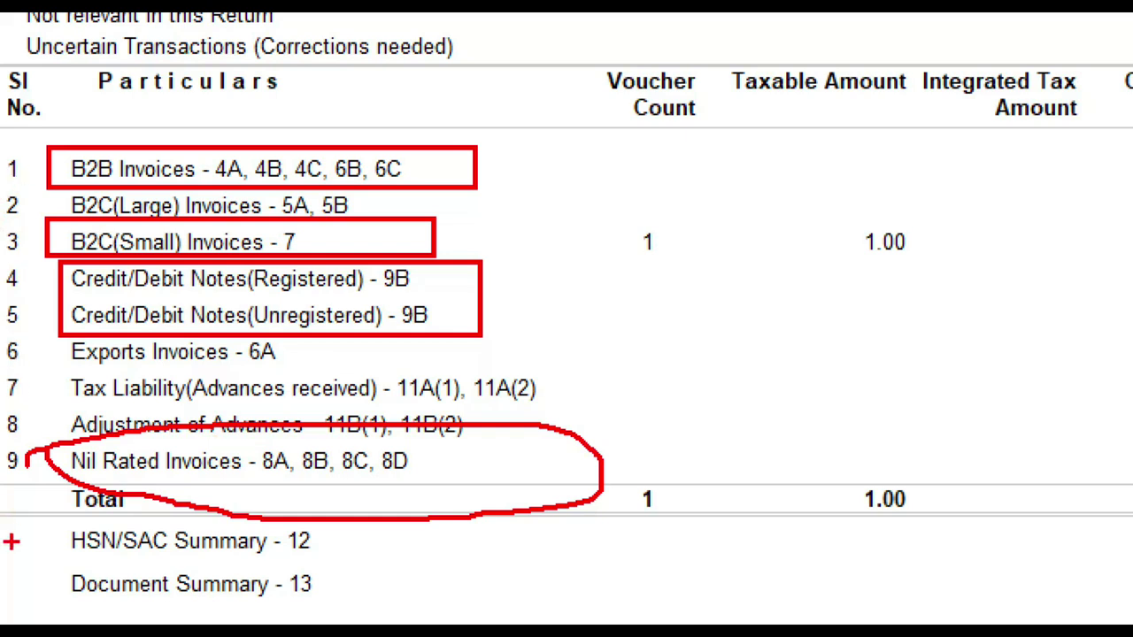
{"action": "mouse_move", "coordinate": [60, 513]}
{"action": "left_mouse_down"}
{"action": "mouse_move", "coordinate": [40, 535]}
{"action": "mouse_move", "coordinate": [319, 580]}
{"action": "mouse_move", "coordinate": [27, 487]}
{"action": "mouse_move", "coordinate": [9, 511]}
{"action": "left_mouse_up"}
{"action": "mouse_move", "coordinate": [64, 563]}
{"action": "left_mouse_down"}
{"action": "mouse_move", "coordinate": [49, 623]}
{"action": "mouse_move", "coordinate": [352, 587]}
{"action": "mouse_move", "coordinate": [71, 556]}
{"action": "left_mouse_up"}
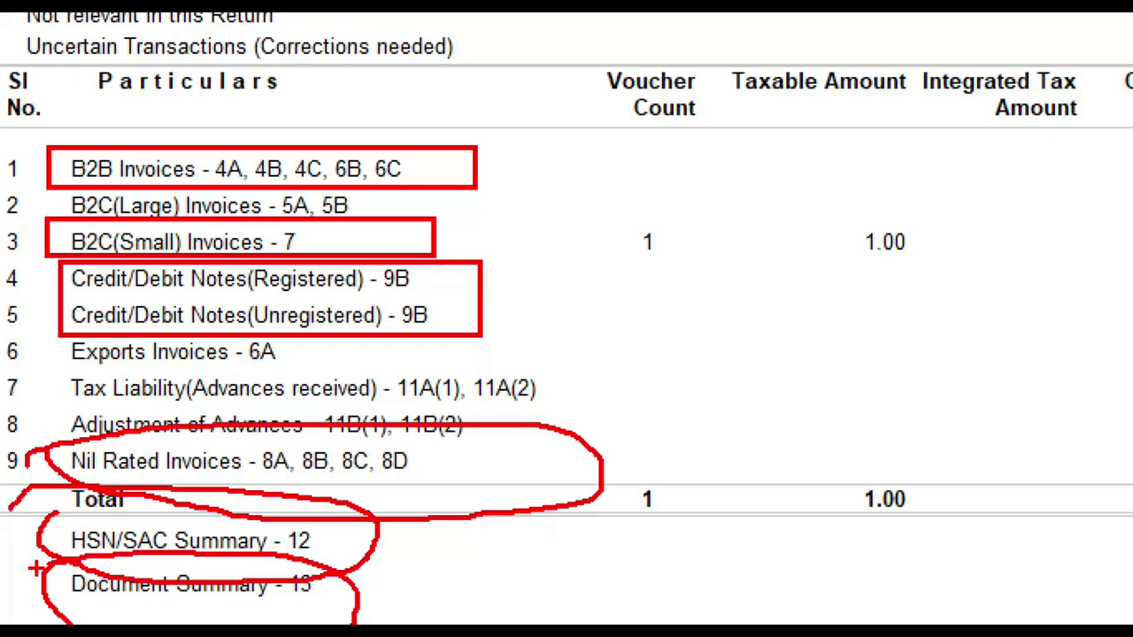
{"action": "key", "text": "e"}
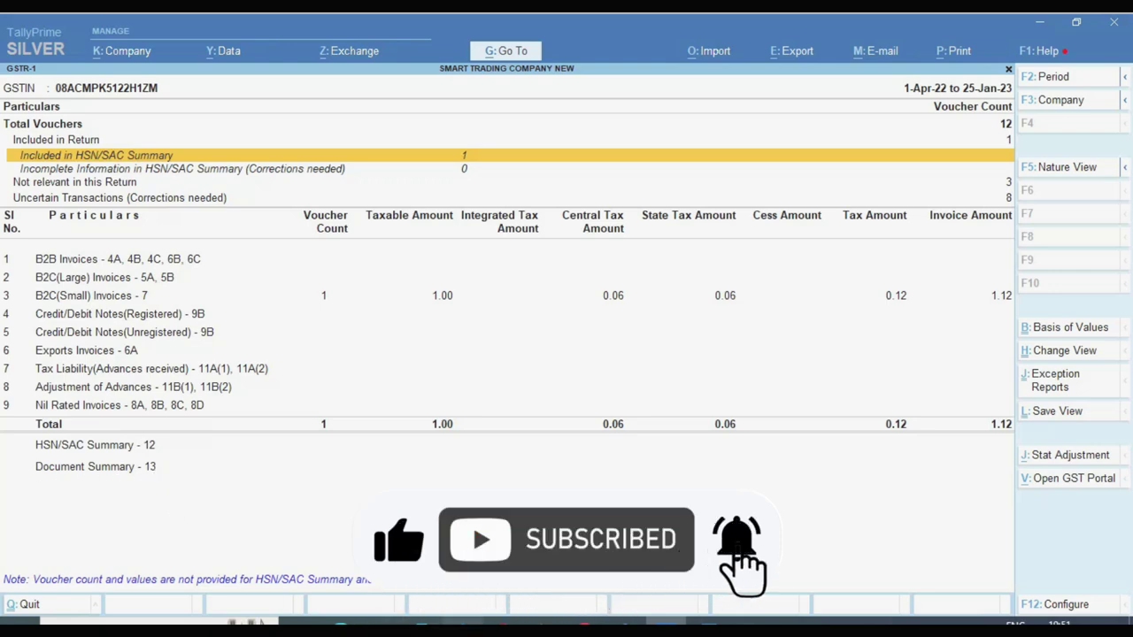
- Switch to the Word document and highlight the GSTR 3B line and its dates "12th May To 20th May"
{"action": "key", "text": "alt+Tab"}
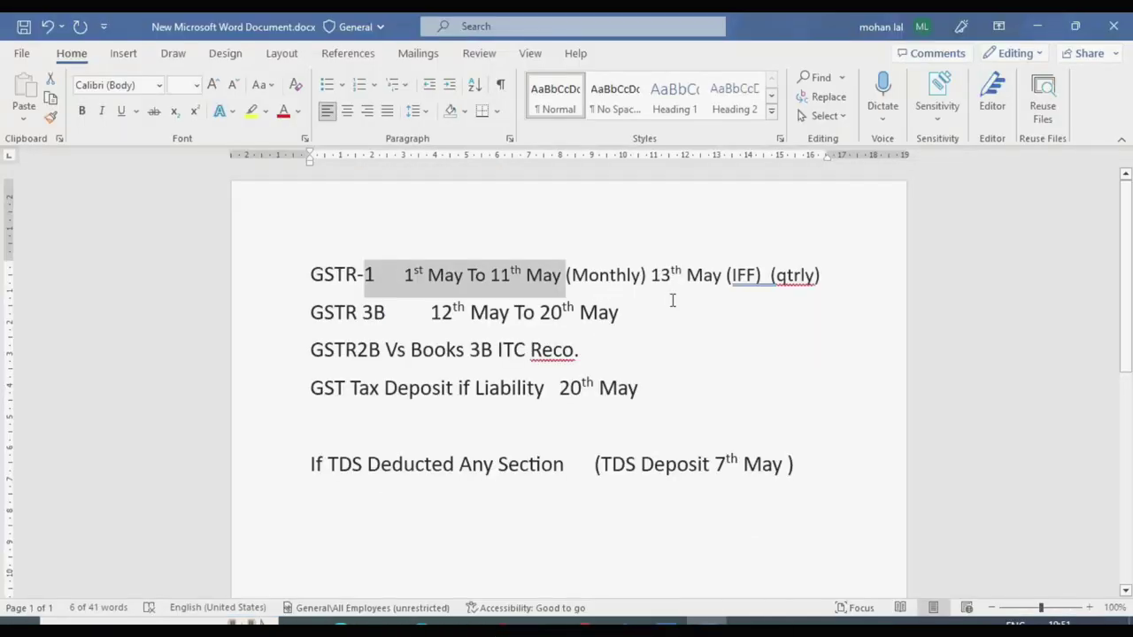
{"action": "left_click", "coordinate": [740, 301]}
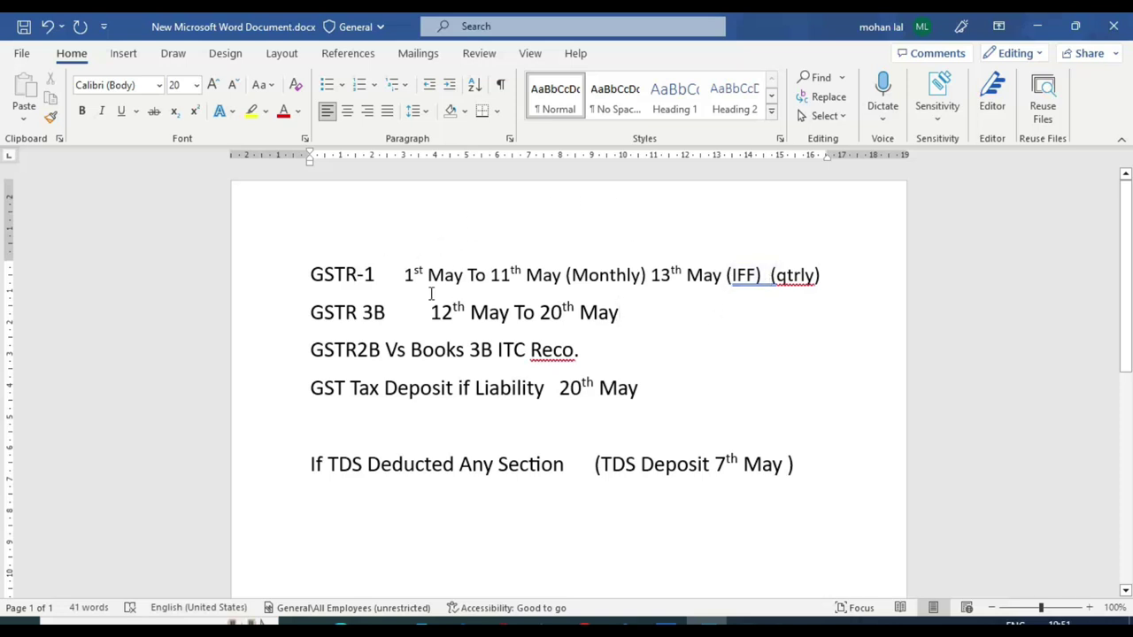
{"action": "left_click_drag", "start_coordinate": [301, 311], "coordinate": [640, 321]}
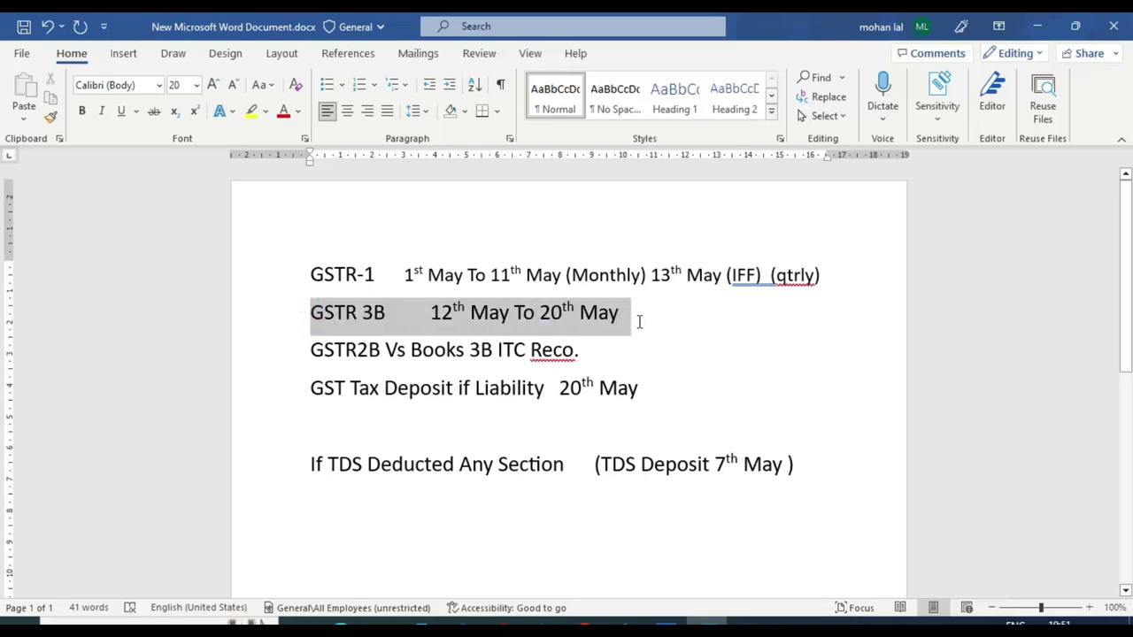
{"action": "left_click", "coordinate": [662, 350]}
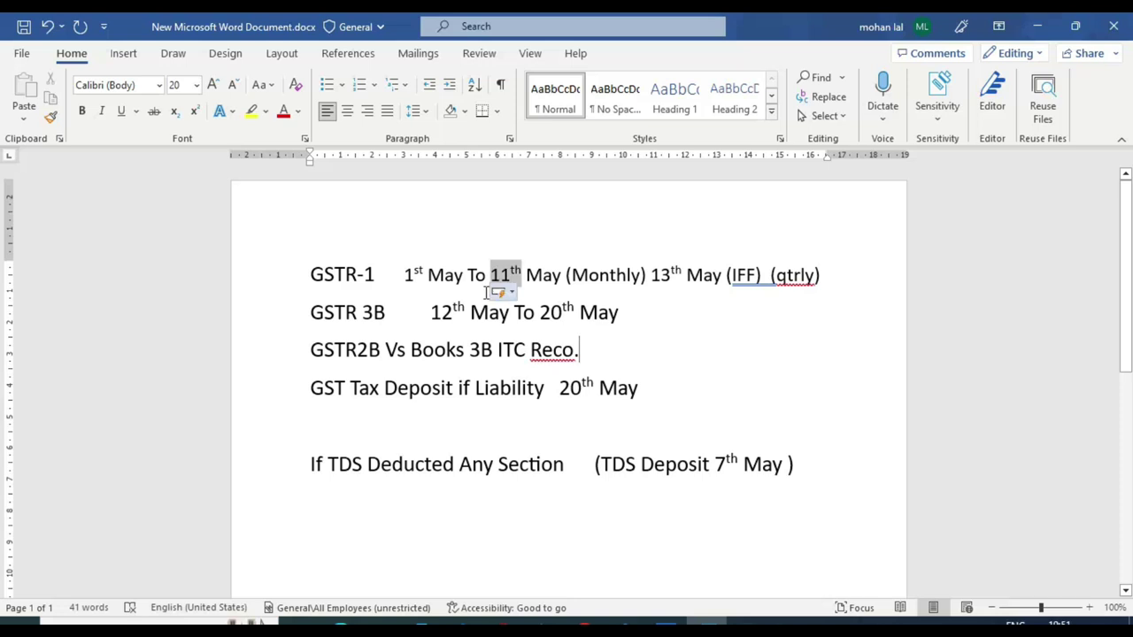
{"action": "left_click_drag", "start_coordinate": [431, 311], "coordinate": [624, 320]}
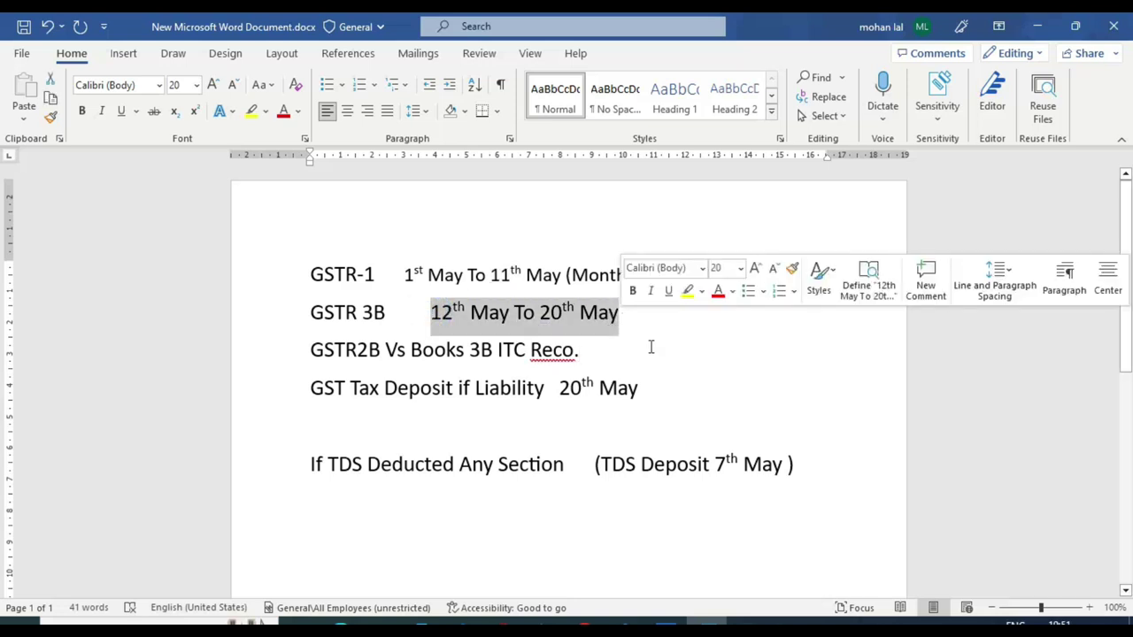
{"action": "left_click", "coordinate": [649, 347]}
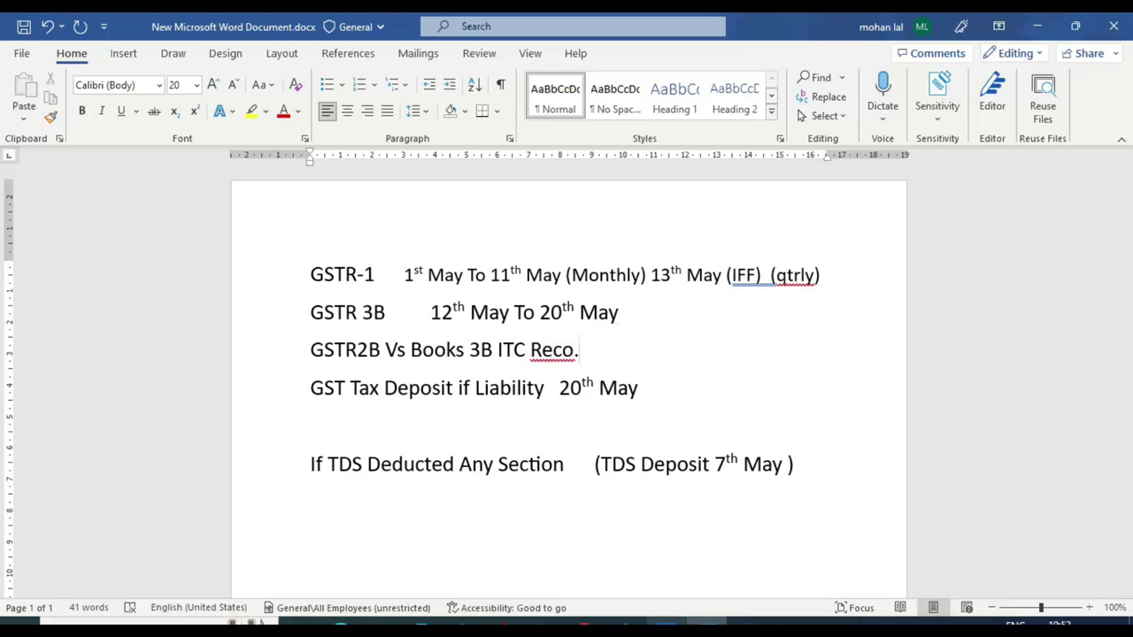
- Switch to TallyPrime, close the GSTR-1 report and open the GSTR-3B report
{"action": "key", "text": "alt+Tab"}
{"action": "key", "text": "Escape"}
{"action": "key", "text": "Down"}
{"action": "key", "text": "Down"}
{"action": "key", "text": "Return"}
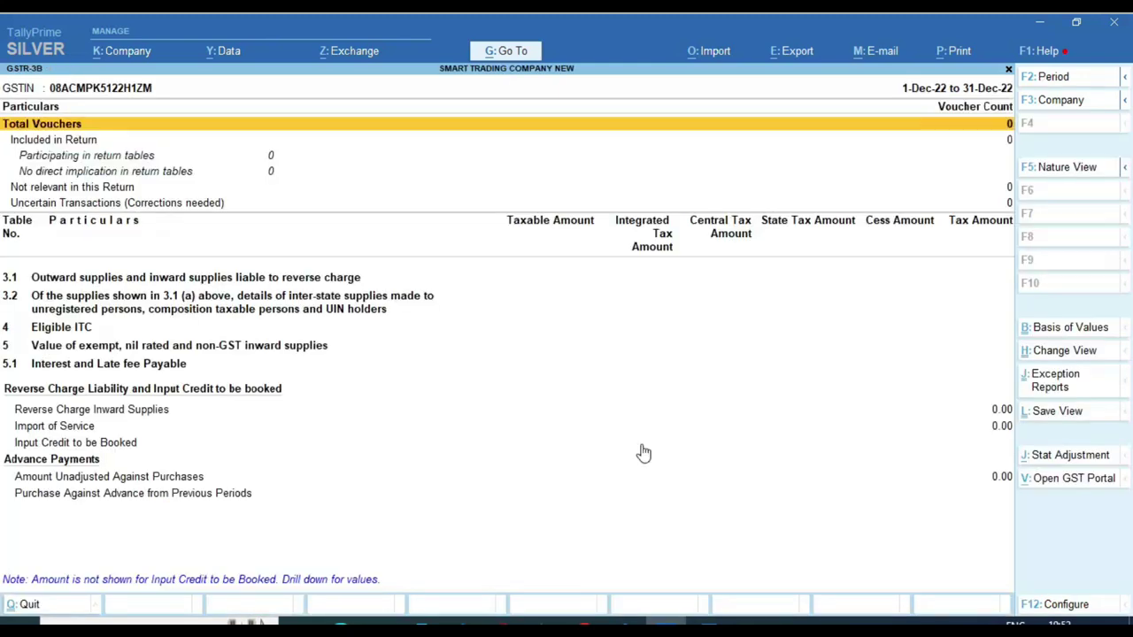
- Set the GSTR-3B report period from 1-4-22 to 25-1-23
{"action": "key", "text": "F2"}
{"action": "type", "text": "1-4-22"}
{"action": "key", "text": "Return"}
{"action": "type", "text": "25-1-23"}
{"action": "key", "text": "Return"}
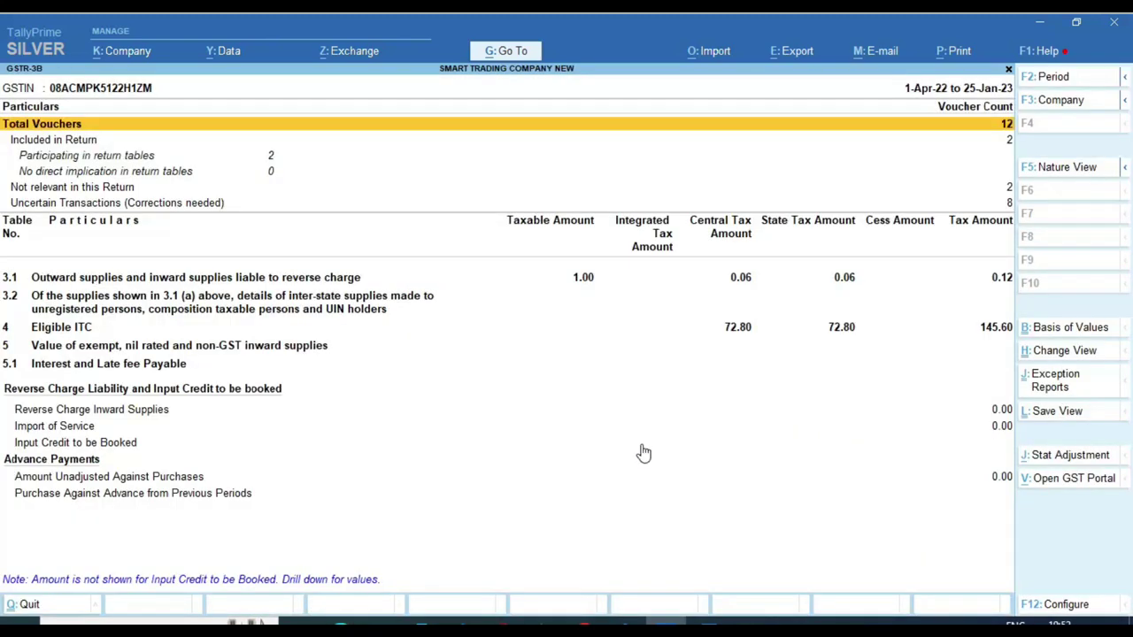
- Examine the Eligible ITC breakdown in the GSTR-3B report, and return to the GST Reports list
{"action": "key", "text": "ctrl"}
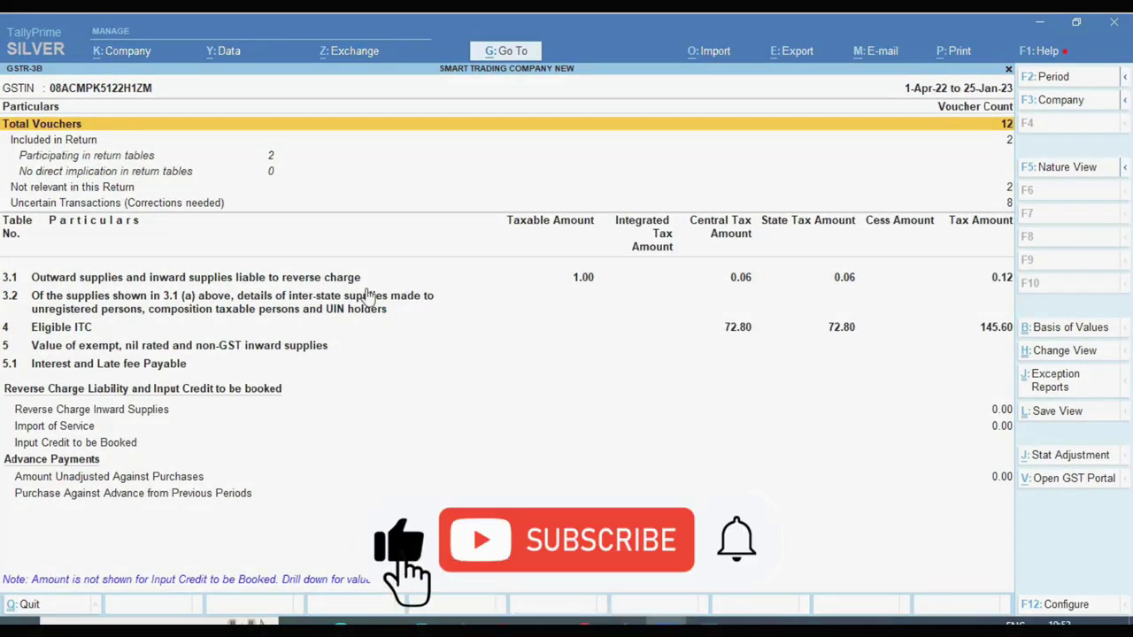
{"action": "key", "text": "Down"}
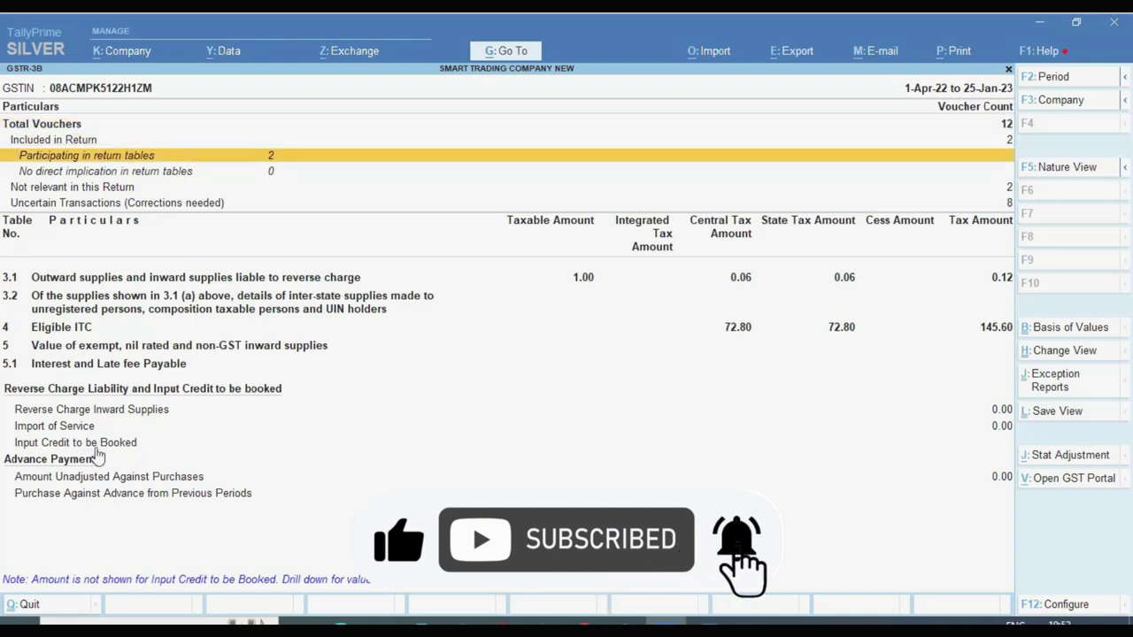
{"action": "key", "text": "Down"}
{"action": "key", "text": "Down"}
{"action": "key", "text": "Down"}
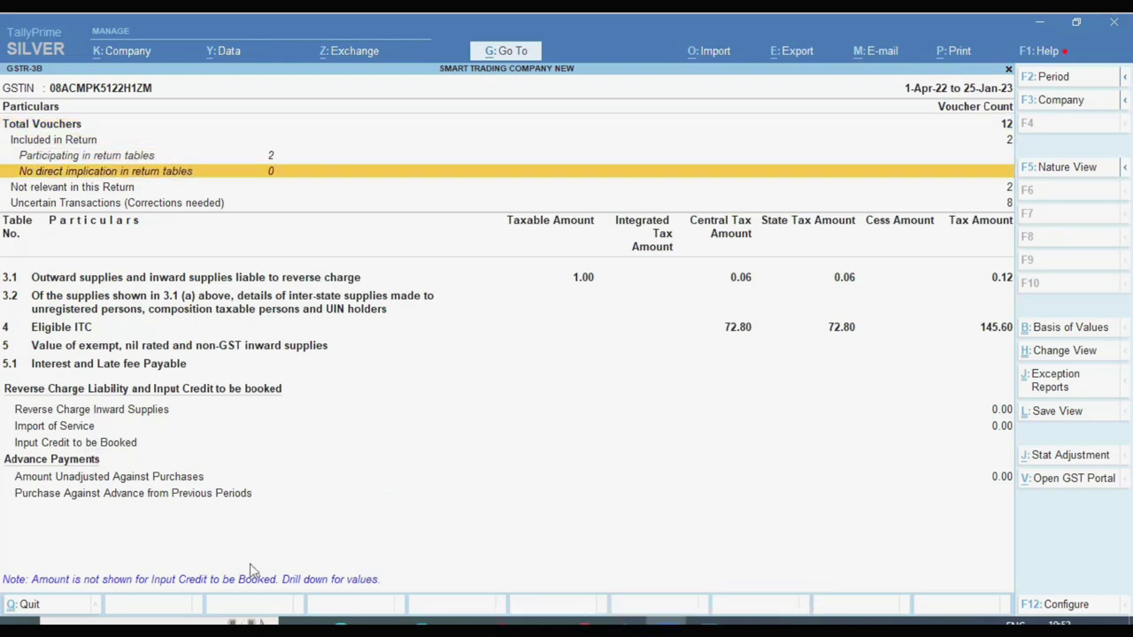
{"action": "key", "text": "Down"}
{"action": "key", "text": "Return"}
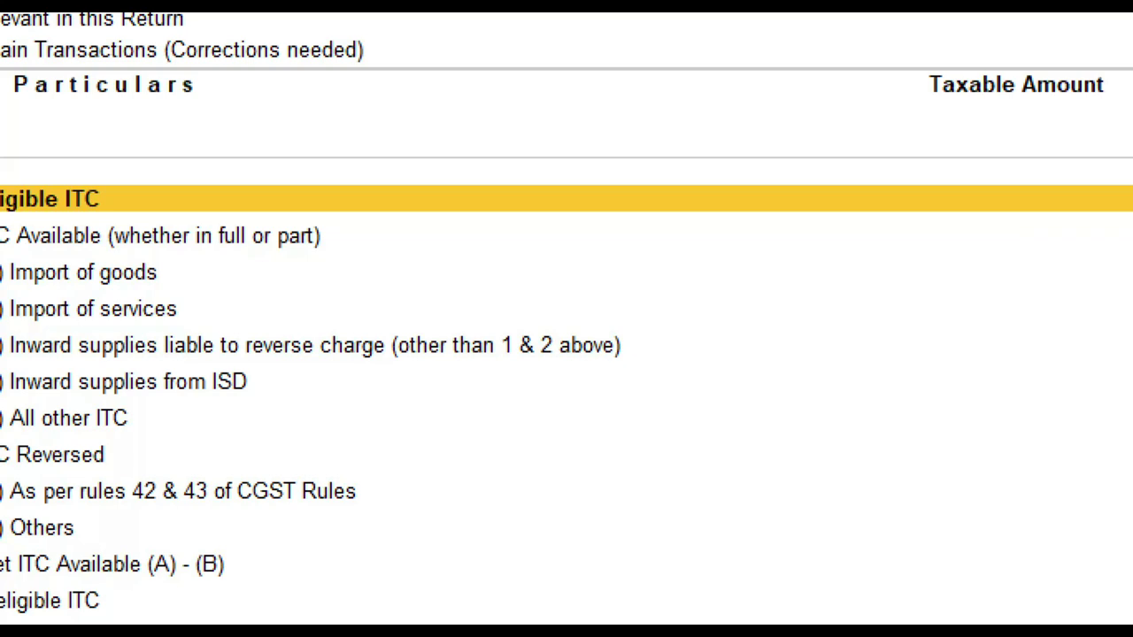
{"action": "left_click", "coordinate": [26, 344]}
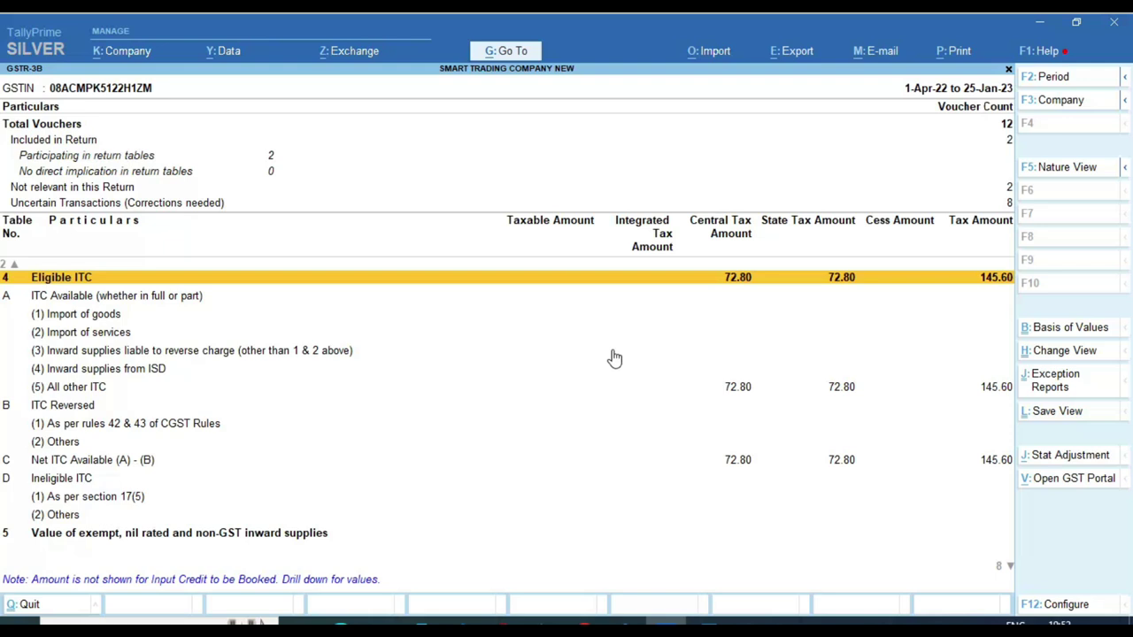
{"action": "key", "text": "Escape"}
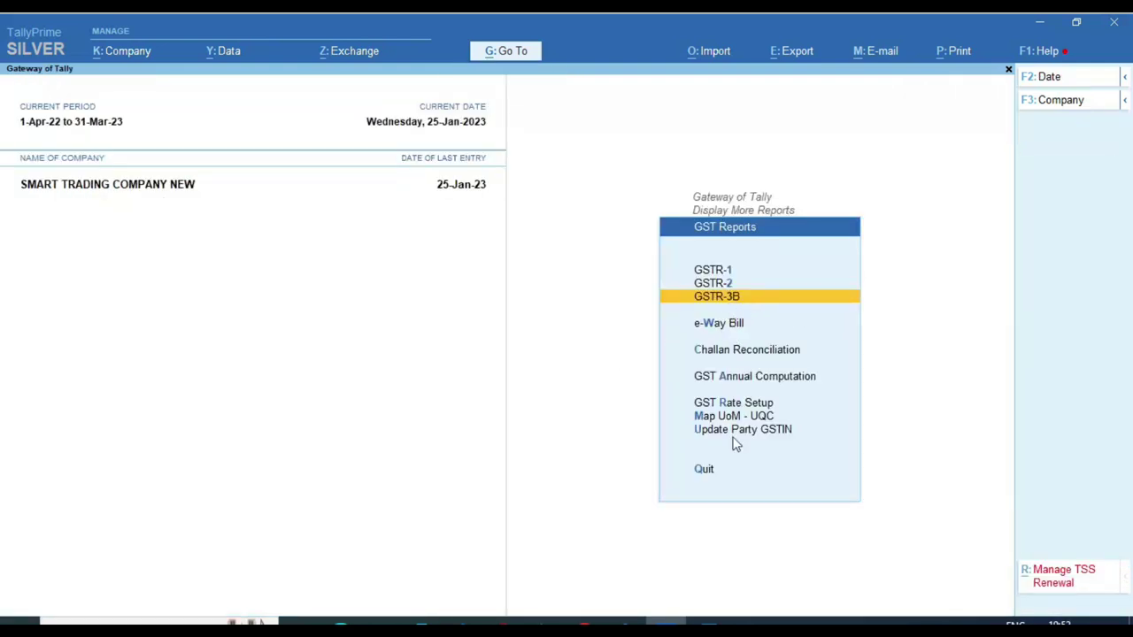
- Switch to Word and box in red the "GST Tax Deposit if Liability" line, clear it, and box "GSTR2B Vs Books 3B ITC Reco."
{"action": "left_click", "coordinate": [708, 623]}
{"action": "left_click", "coordinate": [628, 314]}
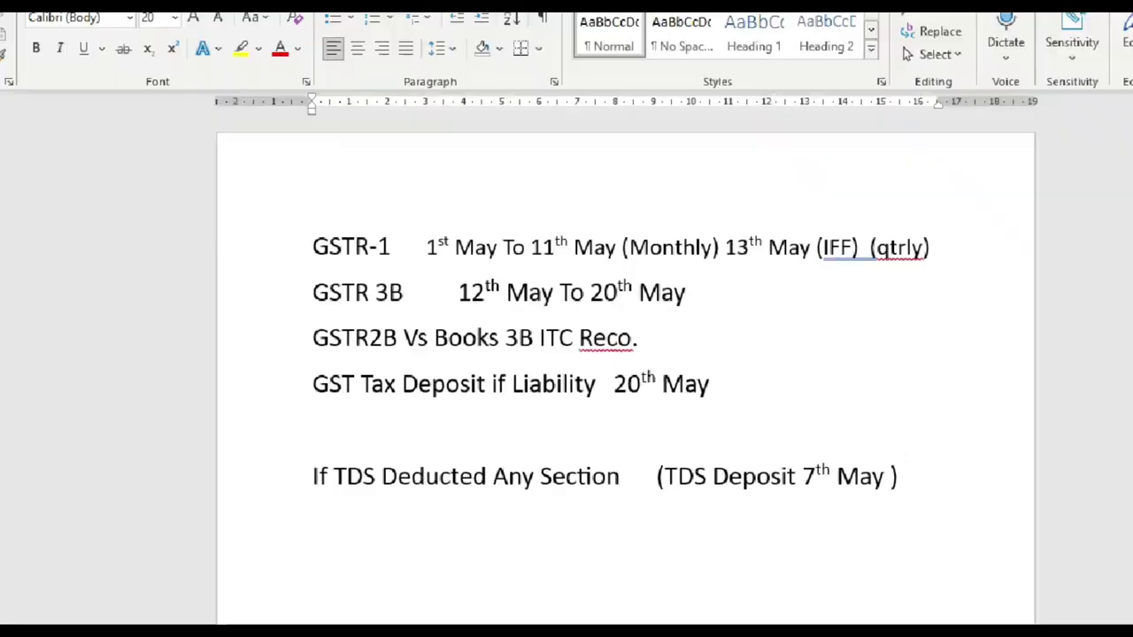
{"action": "left_click", "coordinate": [297, 407]}
{"action": "mouse_move", "coordinate": [292, 348]}
{"action": "left_mouse_down"}
{"action": "mouse_move", "coordinate": [549, 403]}
{"action": "mouse_move", "coordinate": [1001, 400]}
{"action": "left_mouse_up"}
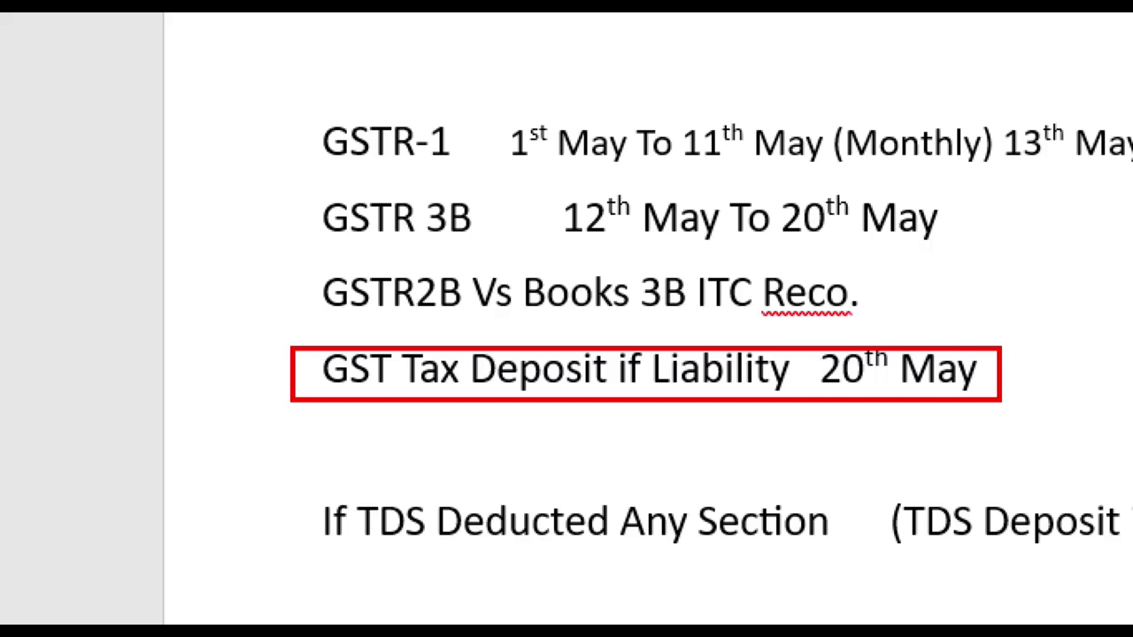
{"action": "key", "text": "Escape"}
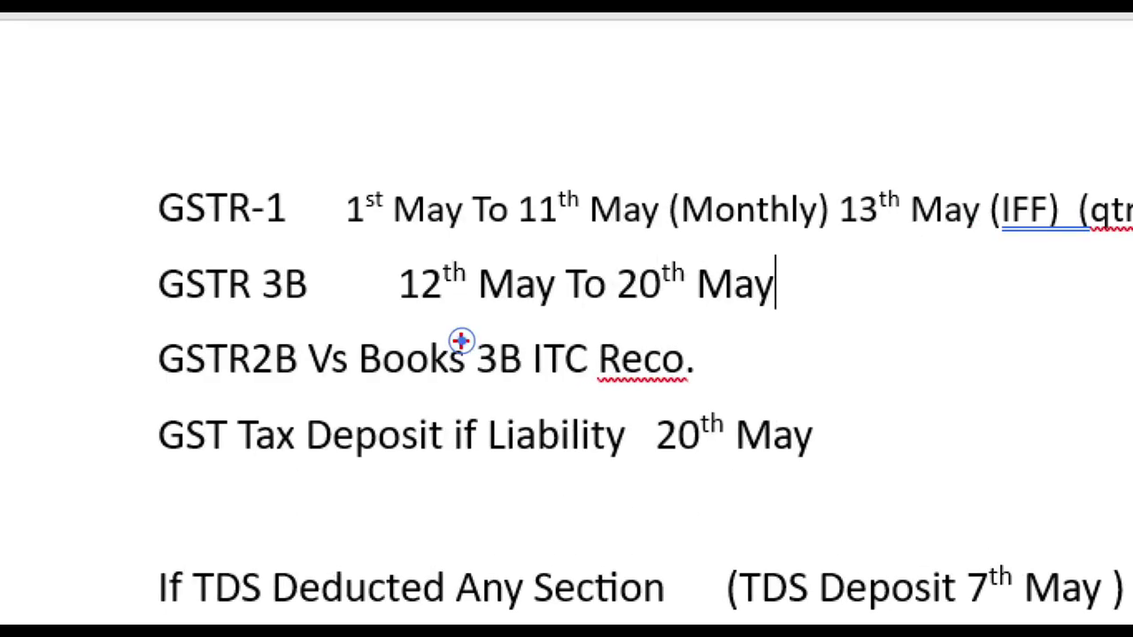
{"action": "mouse_move", "coordinate": [140, 317]}
{"action": "left_mouse_down"}
{"action": "mouse_move", "coordinate": [142, 349]}
{"action": "mouse_move", "coordinate": [425, 396]}
{"action": "mouse_move", "coordinate": [756, 396]}
{"action": "left_mouse_up"}
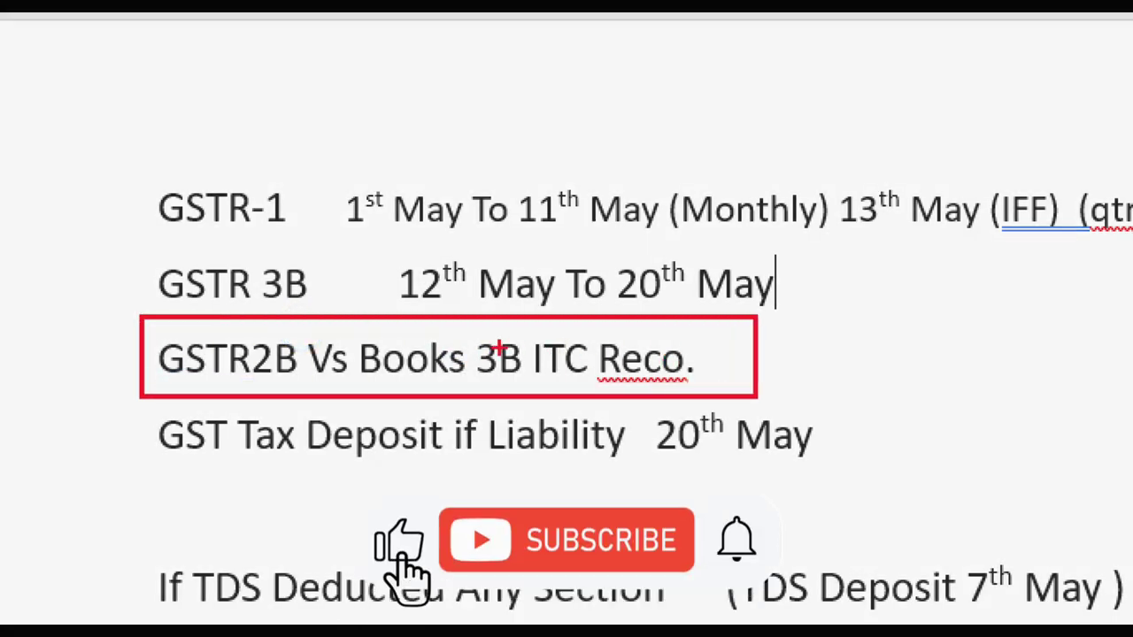